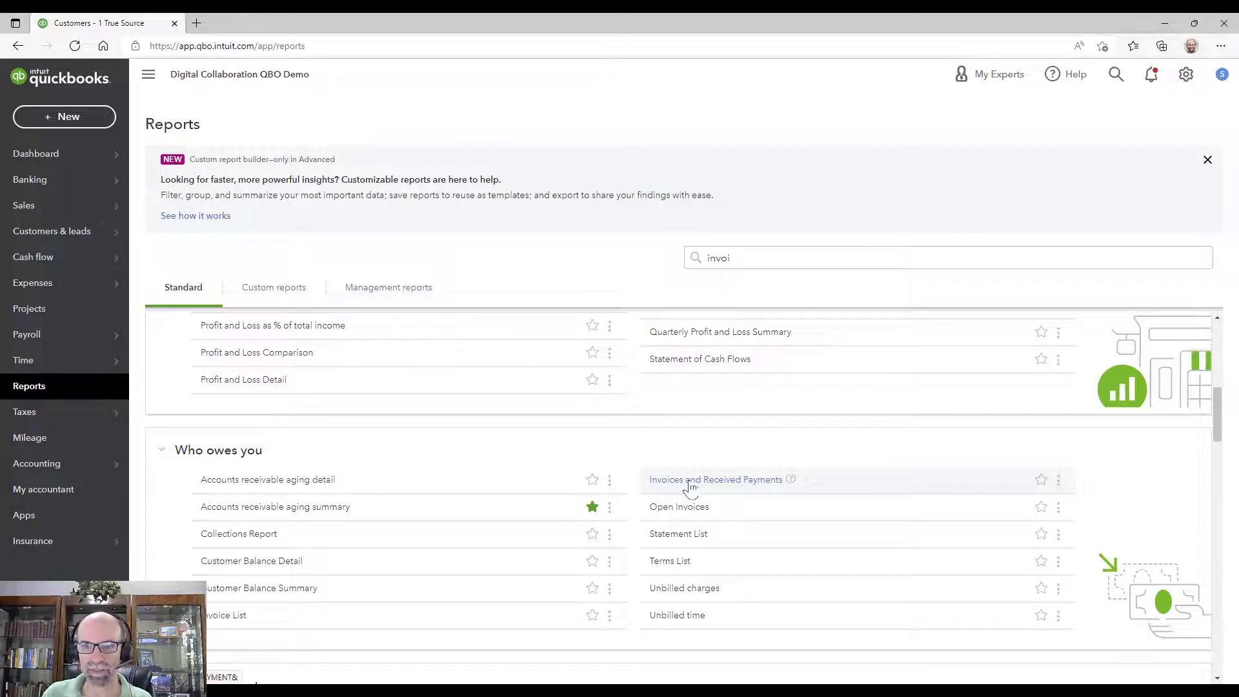
Step: Open the Invoices and Received Payments report listed under Who owes you
left_click(688, 483)
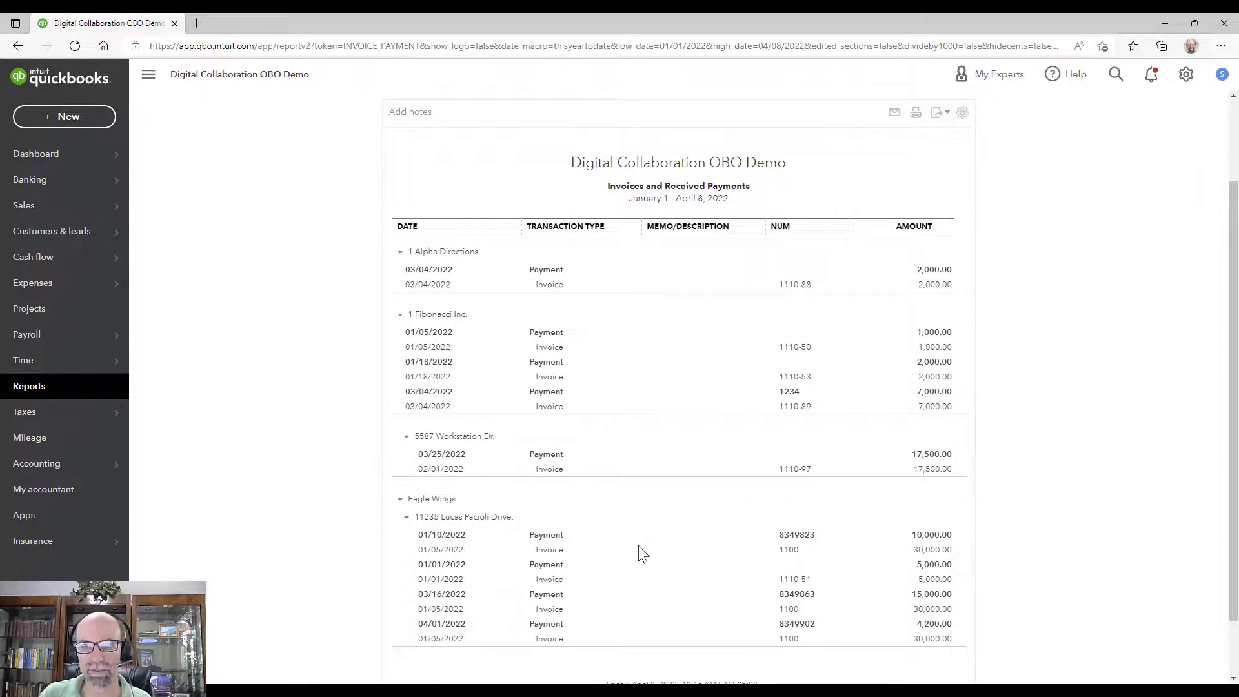
scroll(637, 544, "up", 2)
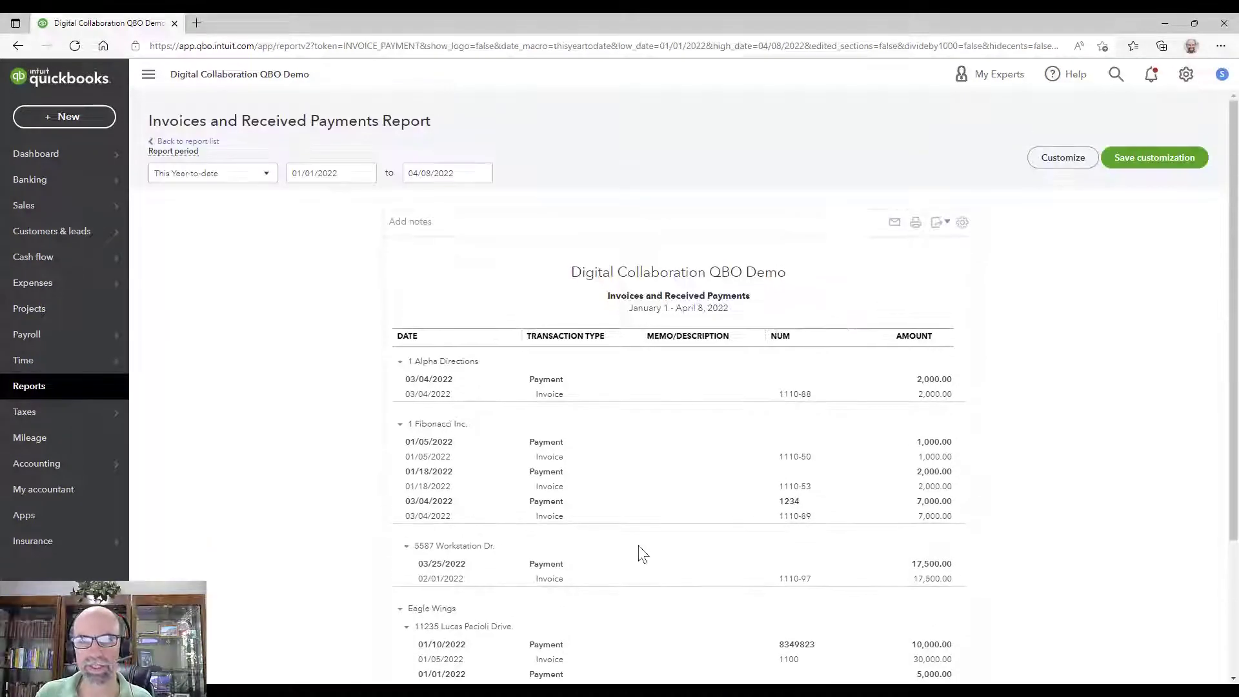
left_click(249, 187)
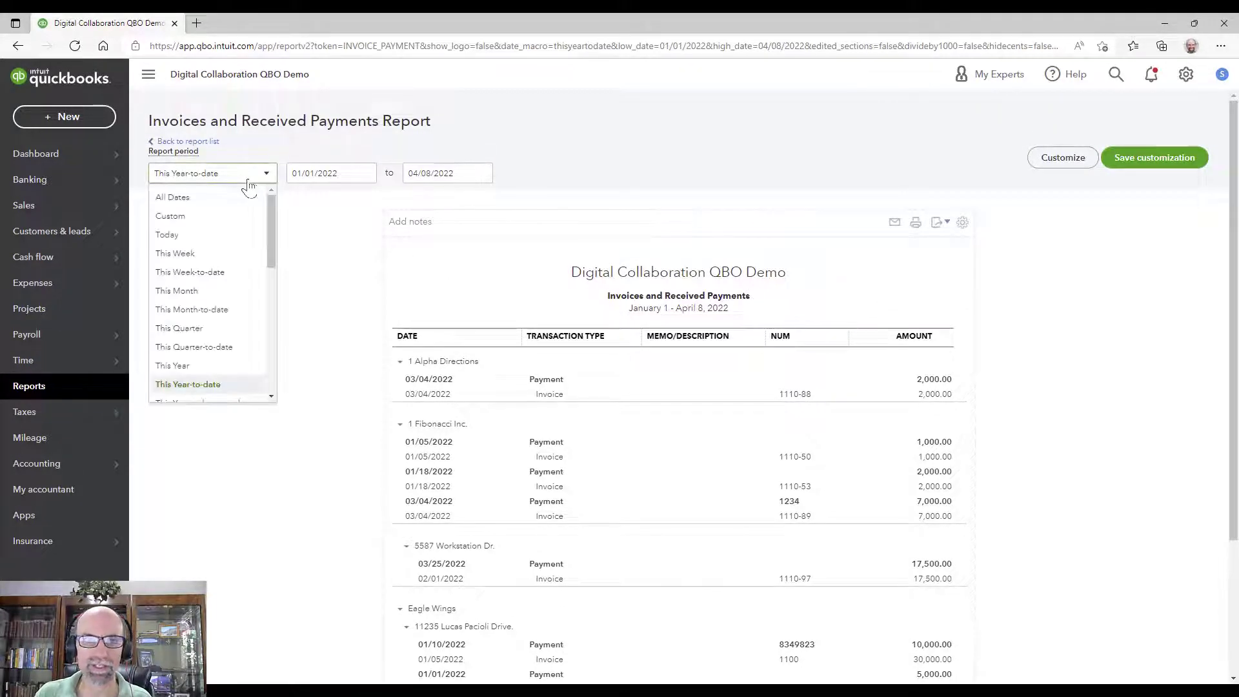
left_click(321, 279)
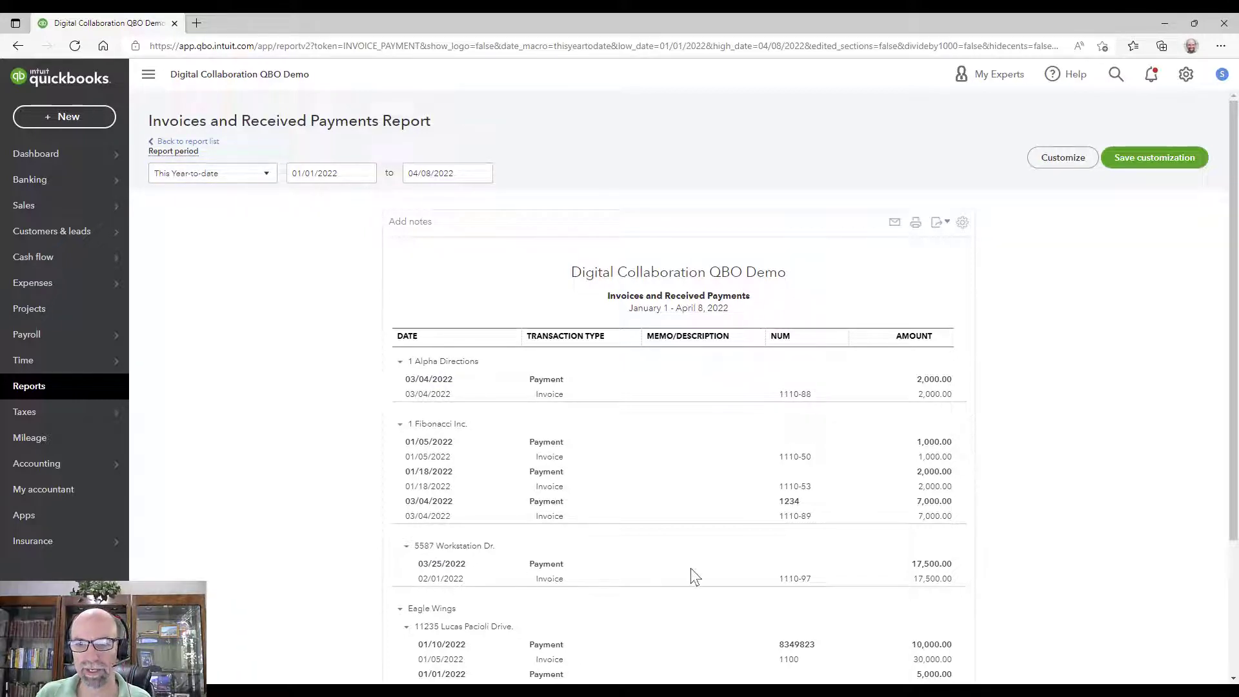
scroll(718, 519, "down", 3)
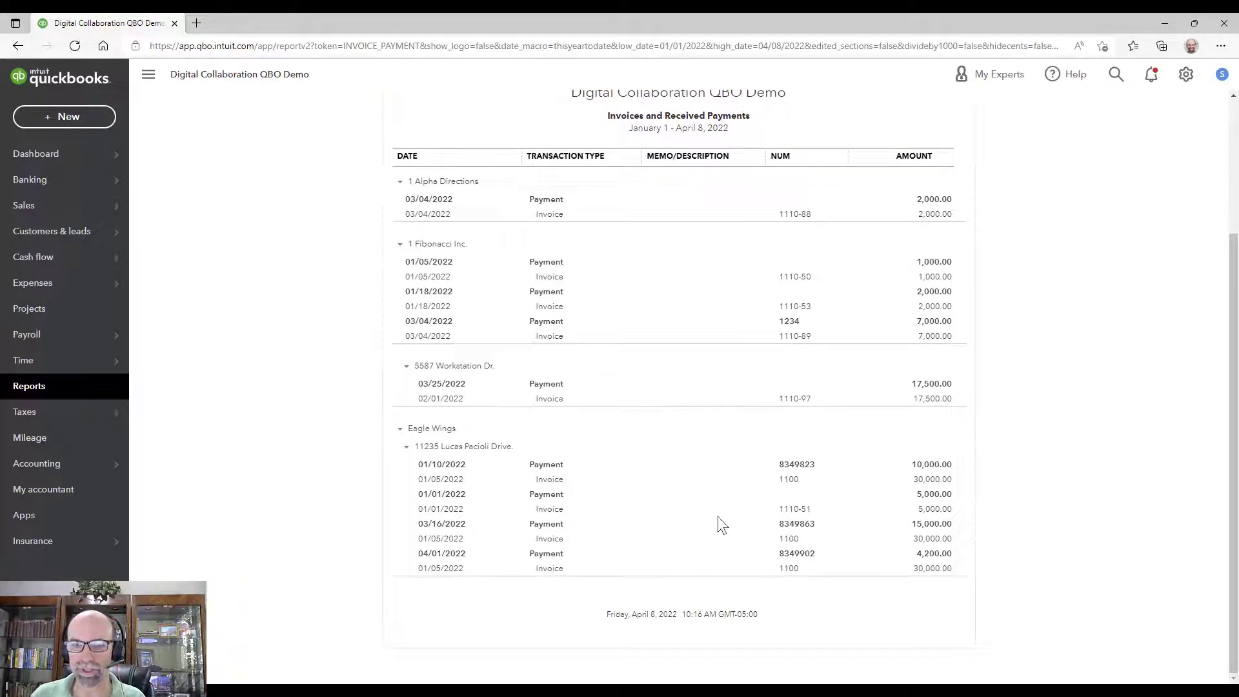
scroll(721, 524, "up", 3)
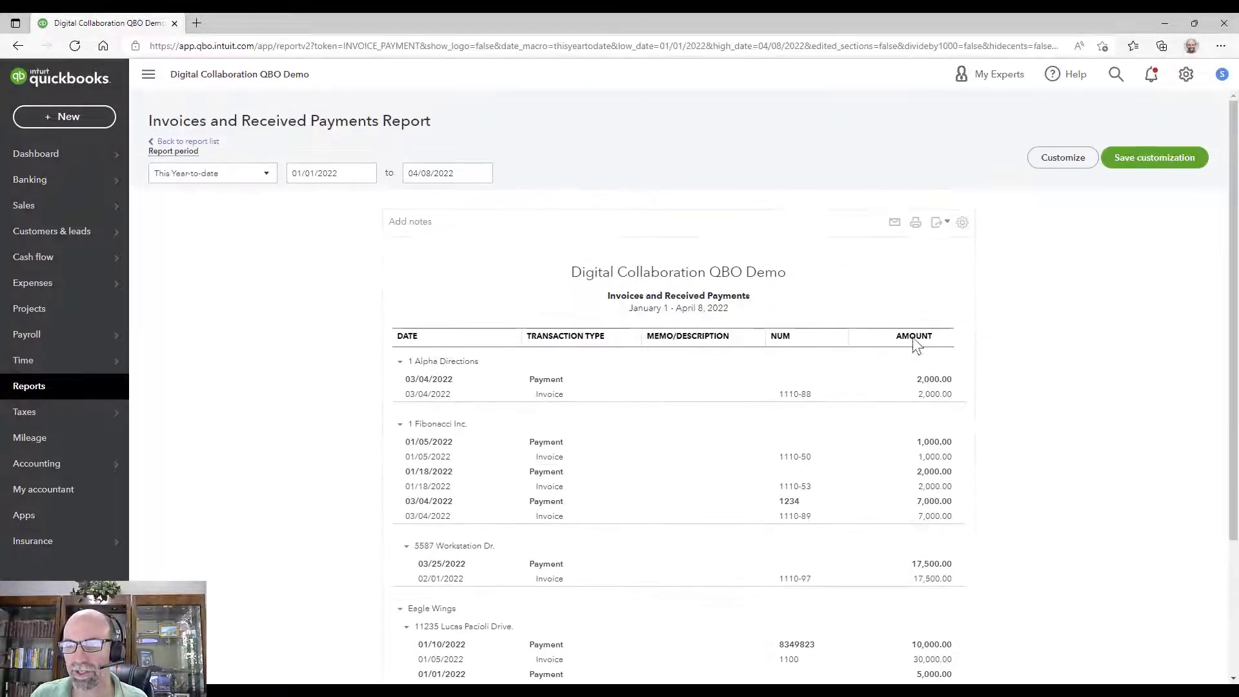
left_click(1062, 158)
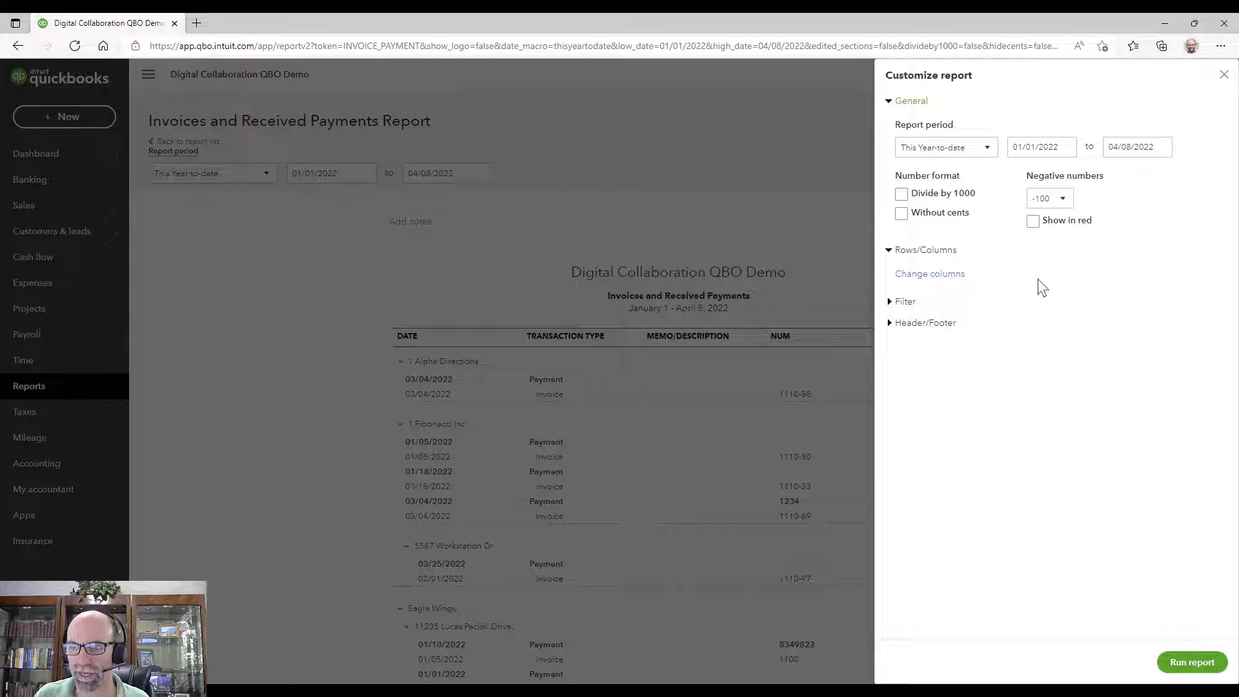
Step: Tick the Terms, Sent, Create Date, Last Modified, Last Modified By and Payment Method columns in Change columns
left_click(946, 280)
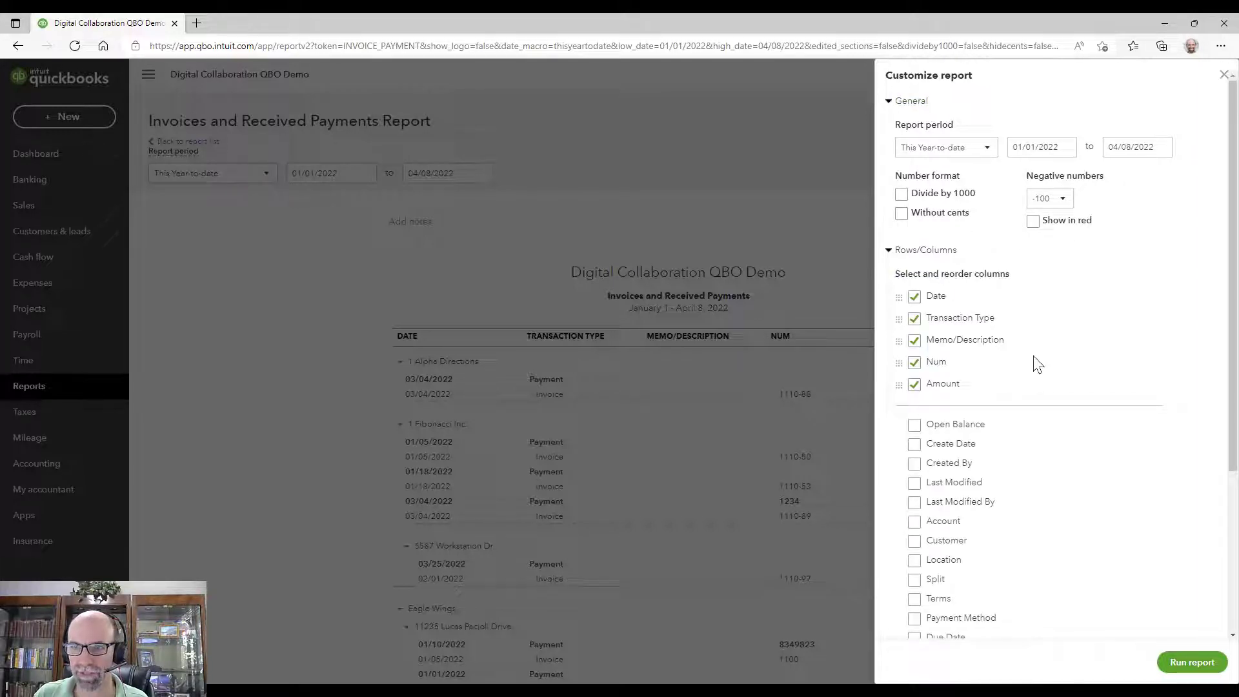
scroll(1033, 357, "down", 3)
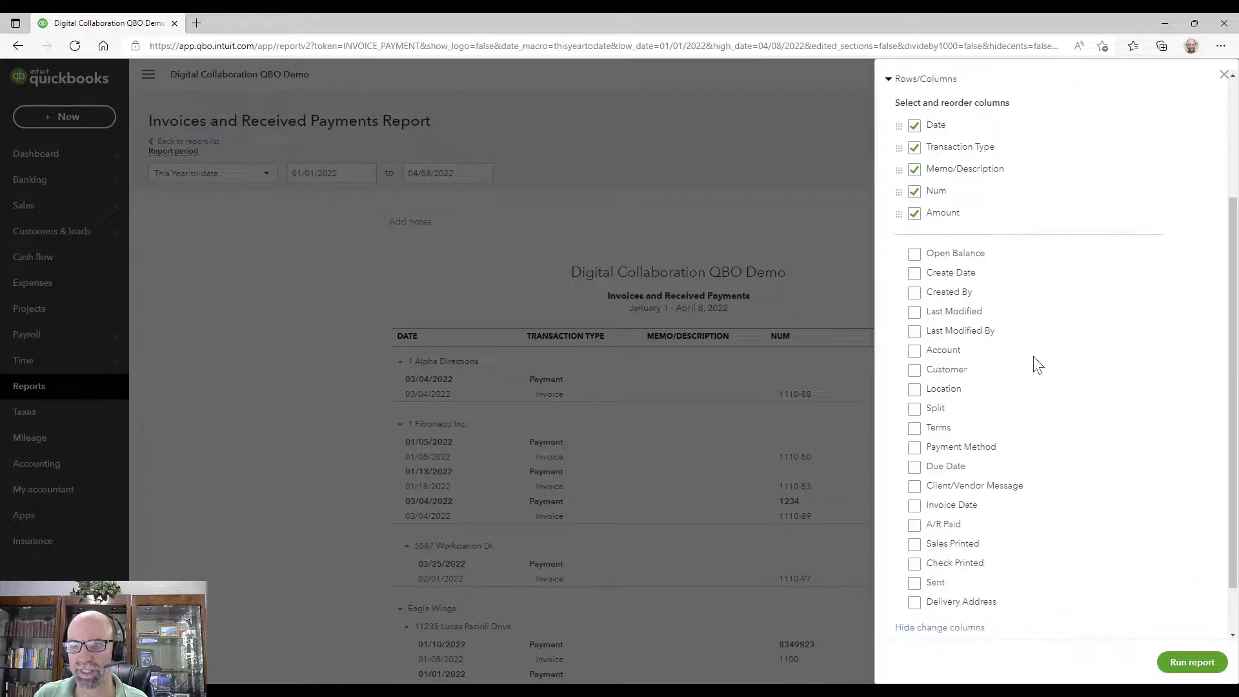
left_click(915, 427)
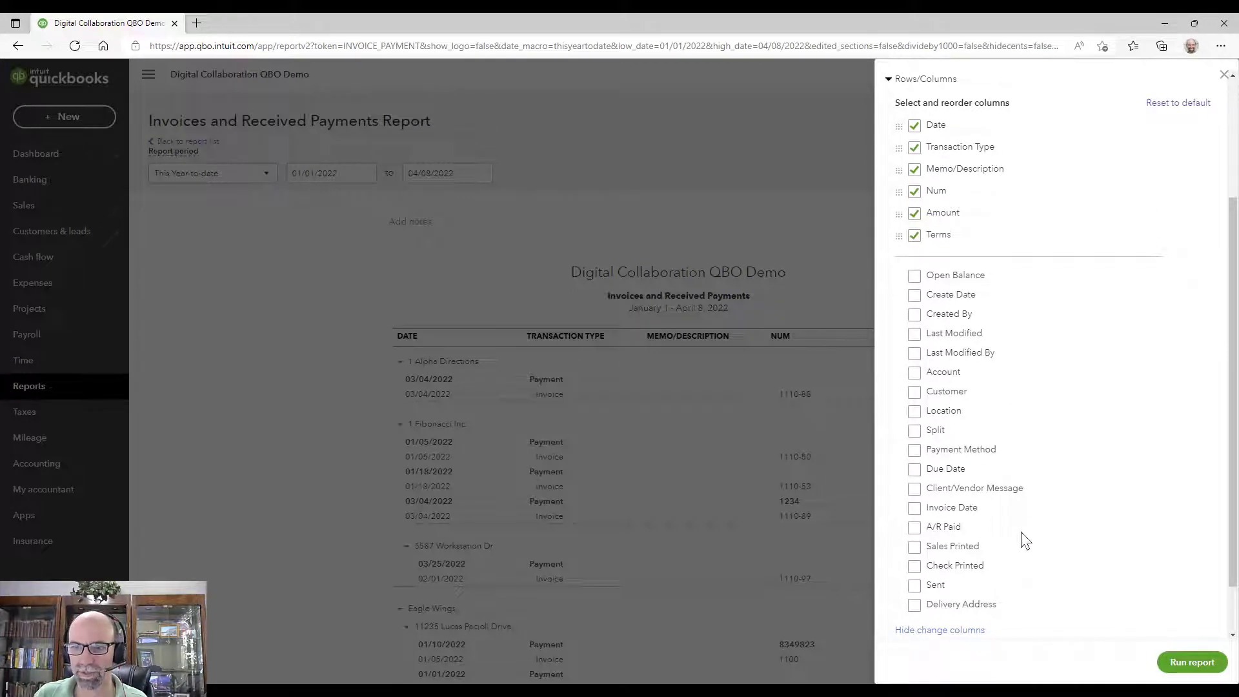
left_click(914, 585)
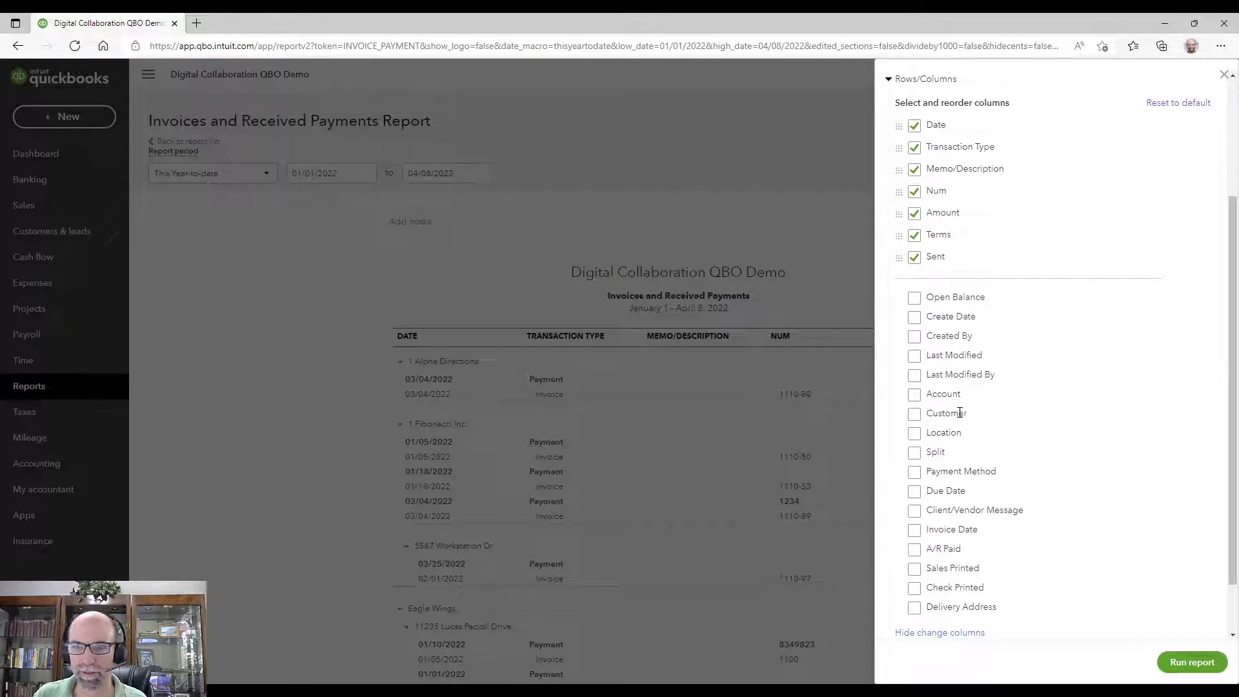
left_click(914, 316)
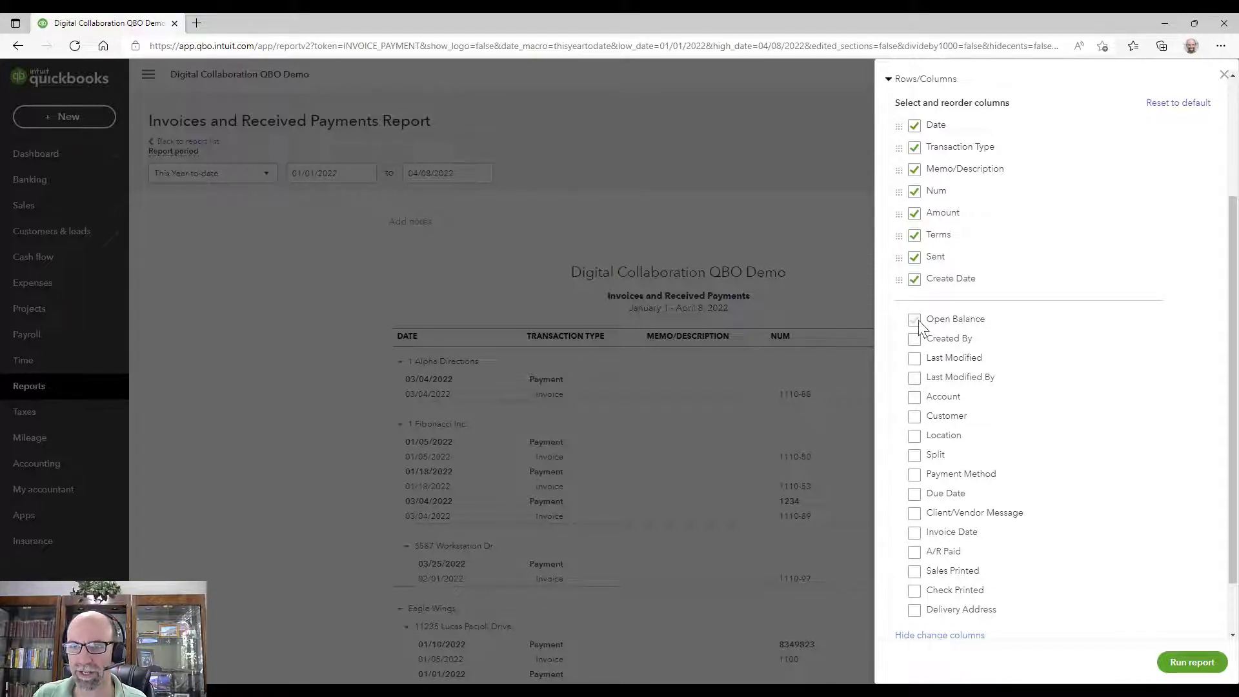
left_click(915, 361)
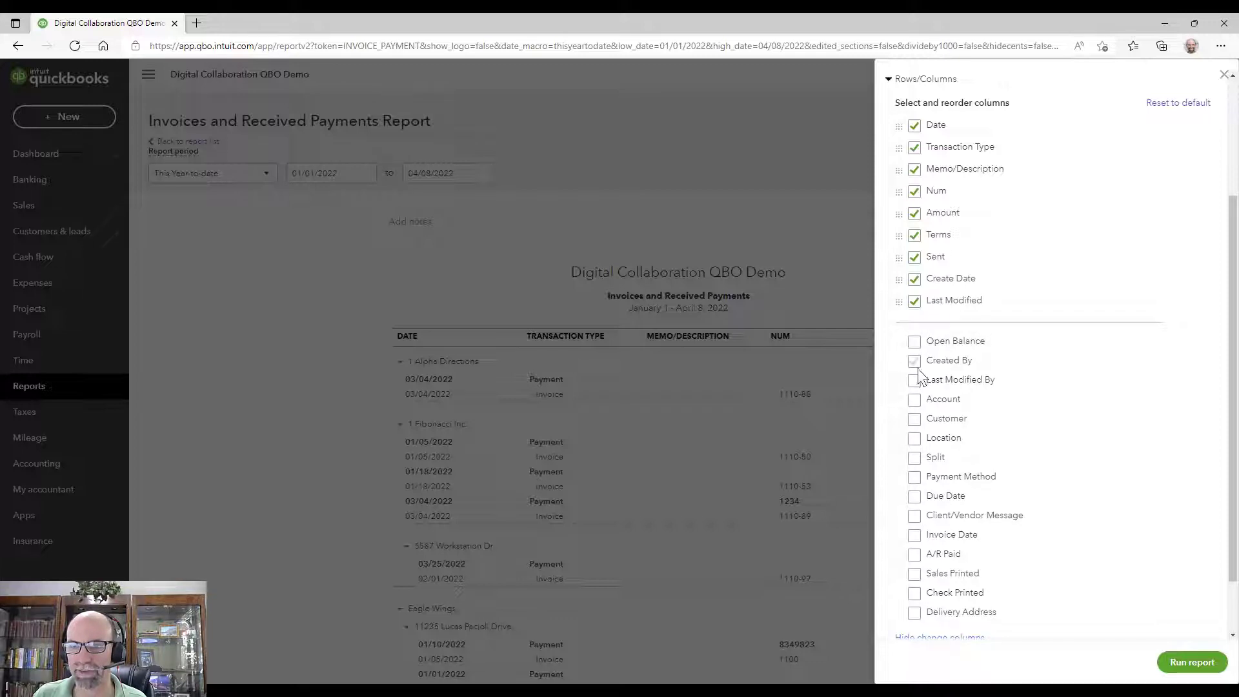
left_click(914, 380)
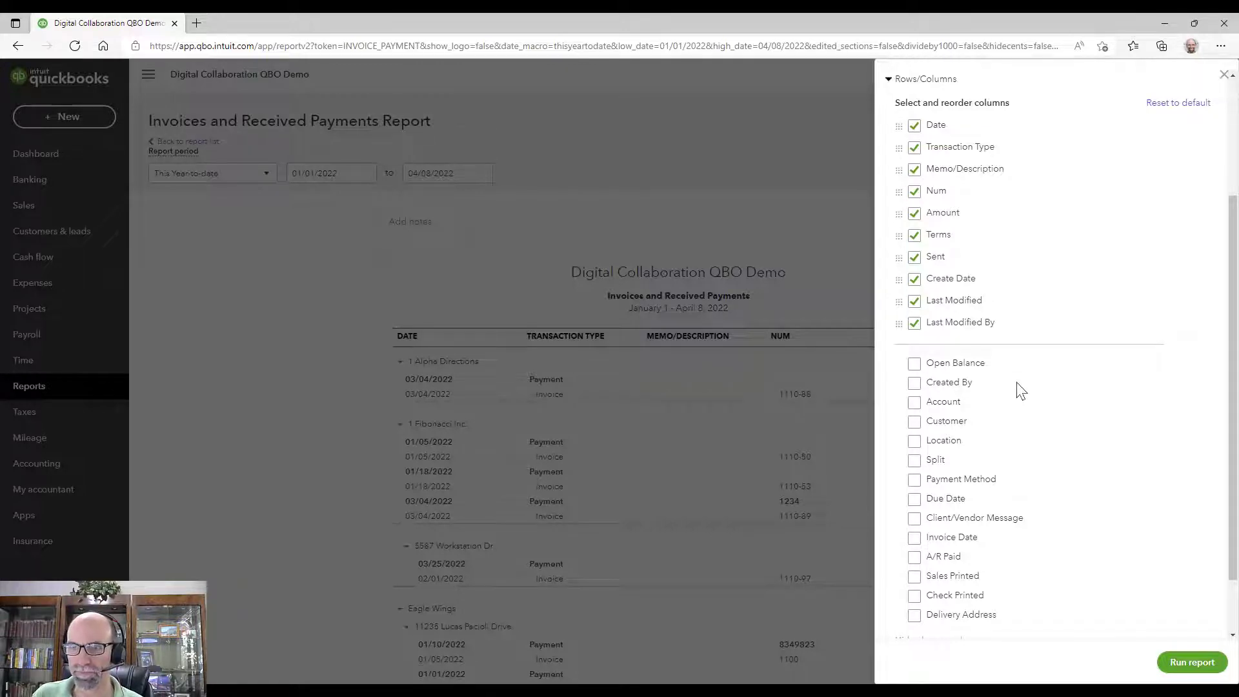
left_click(914, 480)
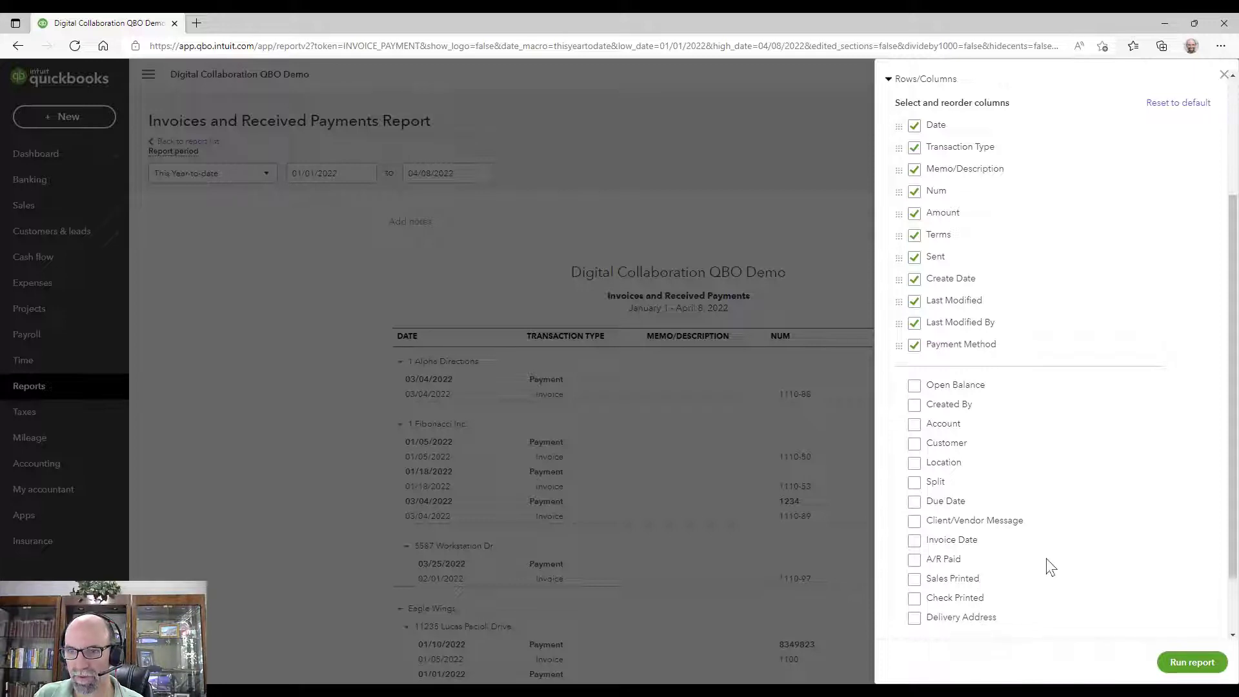
scroll(1047, 559, "down", 2)
left_click(909, 593)
Step: Filter Customer to 1 Fibonacci Inc., 5587 Workstation Dr. and 1 True Source, then rerun the report
scroll(1052, 463, "down", 1)
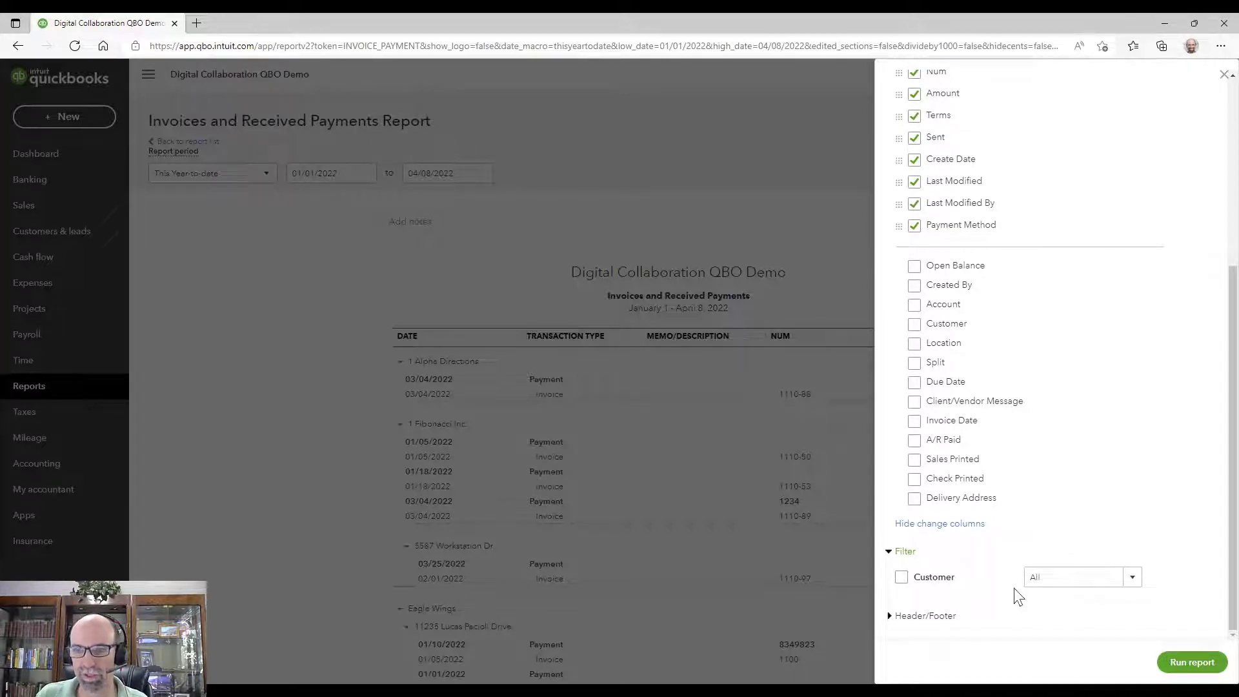
left_click(1132, 581)
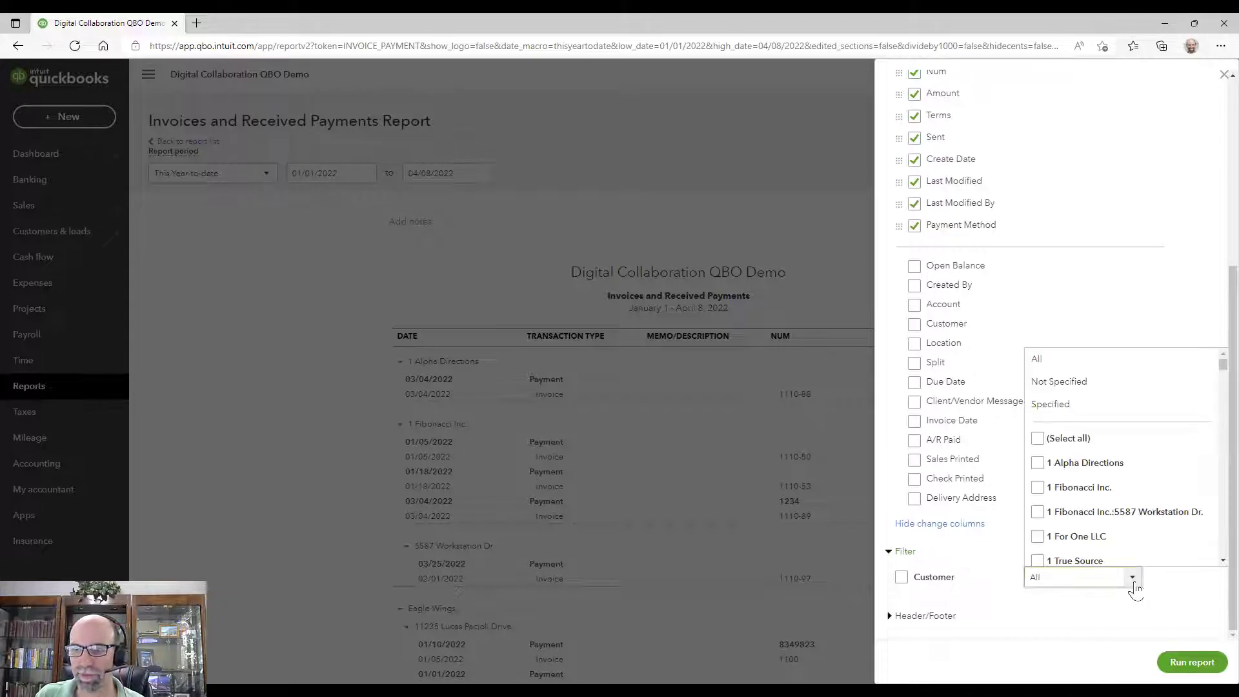
left_click(1037, 514)
left_click(1037, 487)
left_click(1035, 537)
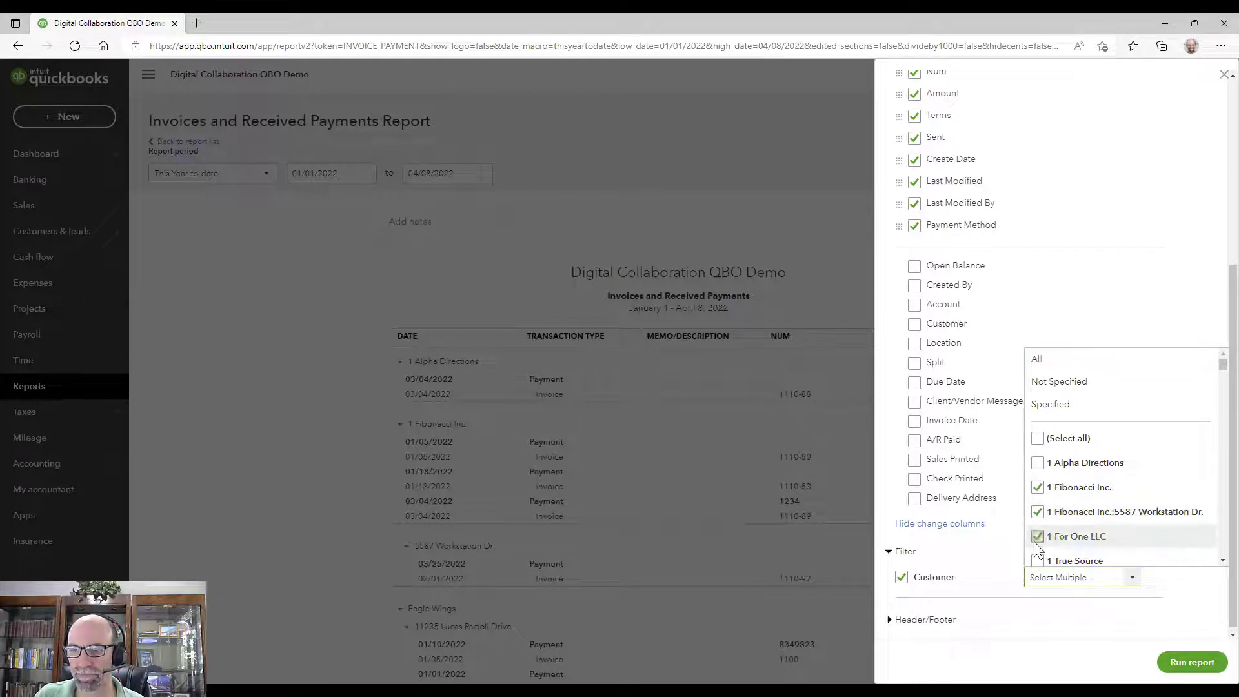
scroll(1090, 522, "down", 1)
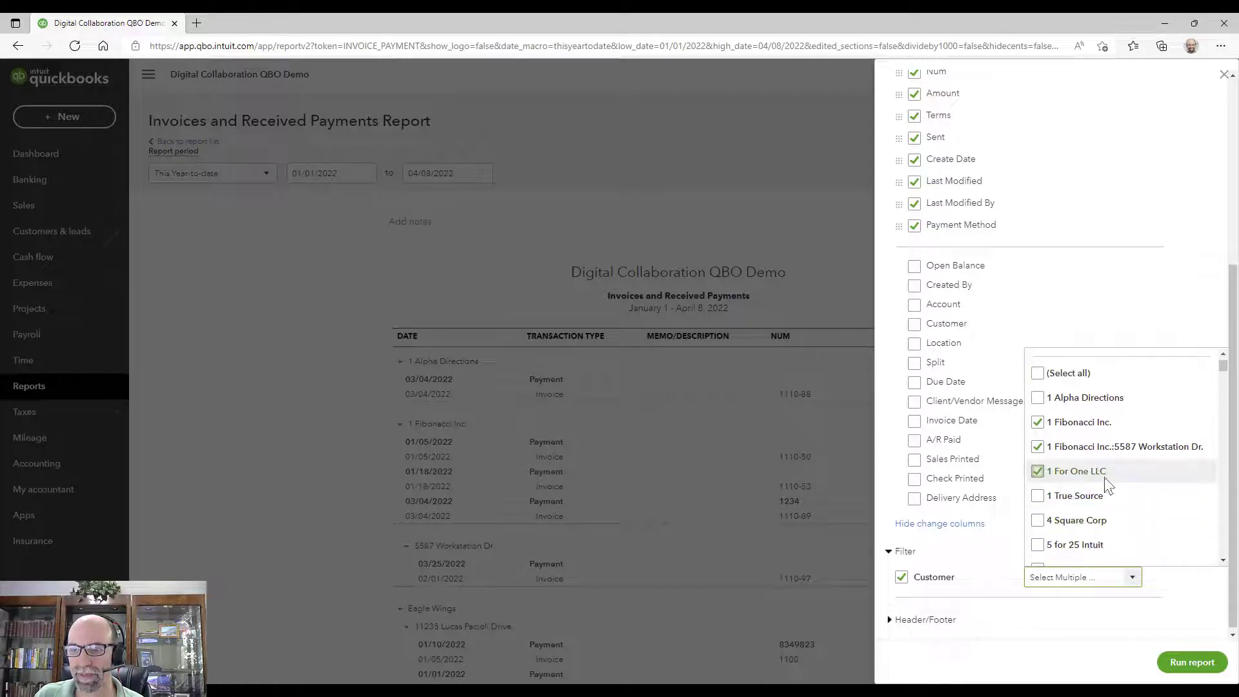
left_click(1039, 473)
left_click(1038, 495)
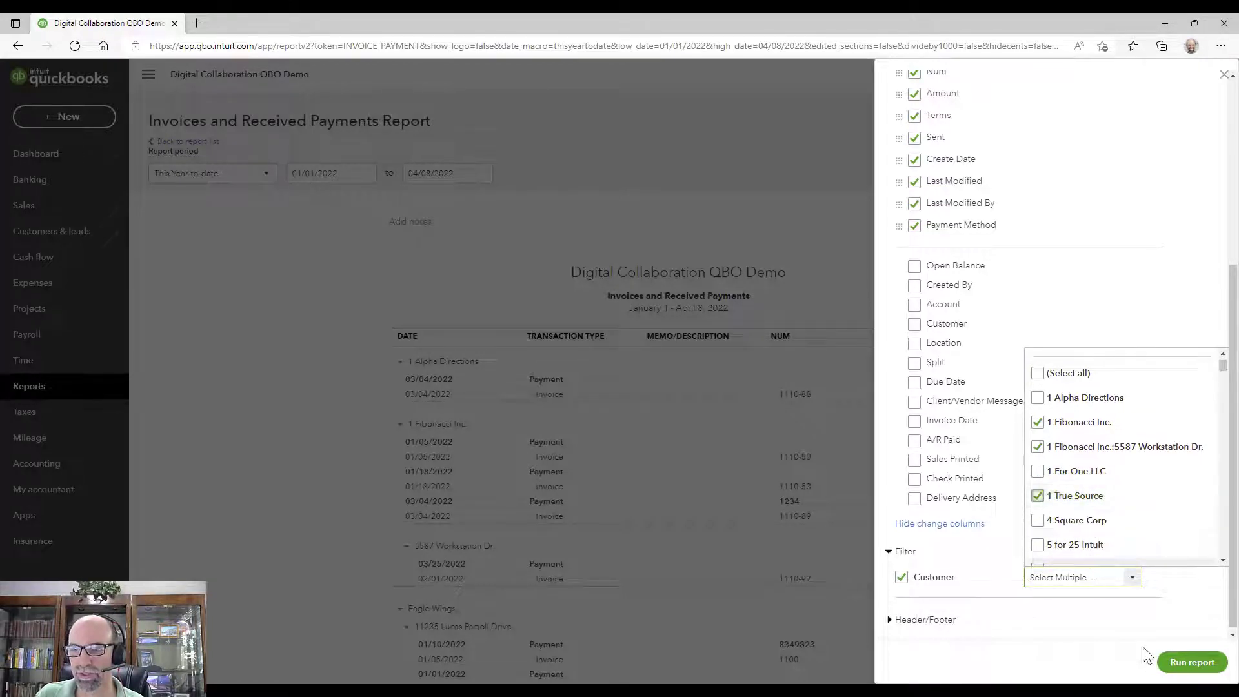
left_click(1184, 665)
left_click(1184, 664)
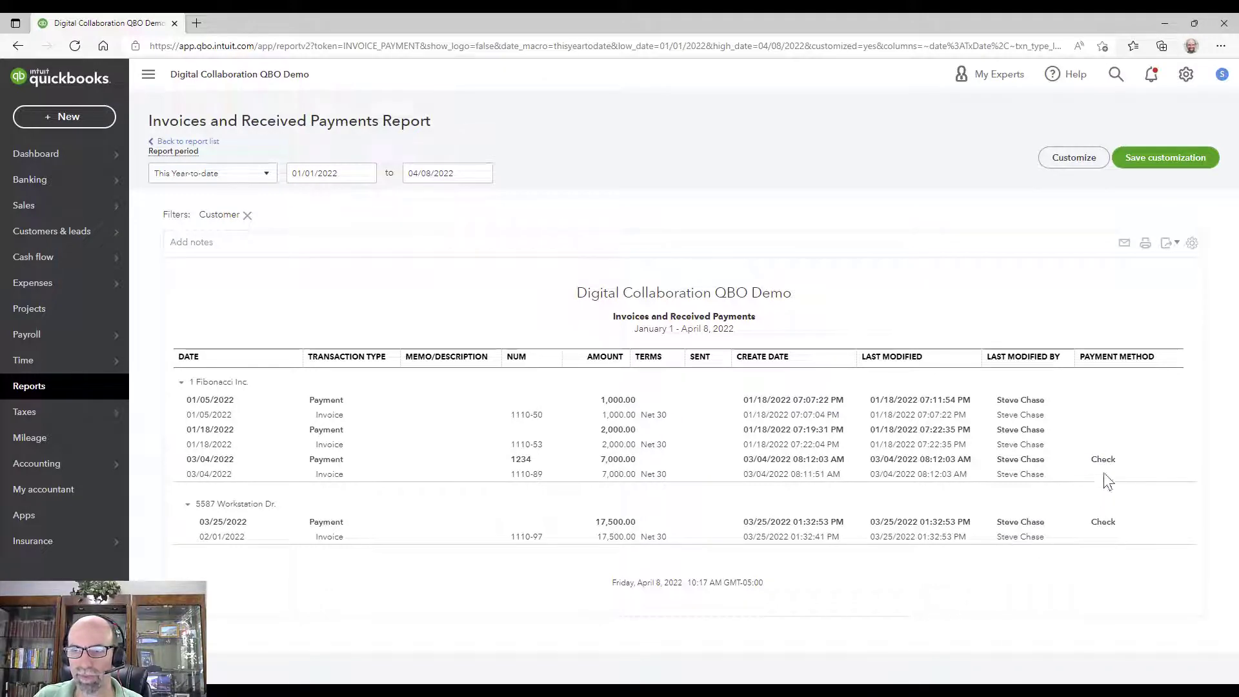
Step: Move Payment Method ahead of Date as the first column, rerun the report, and clear the customer filter
left_click(1073, 158)
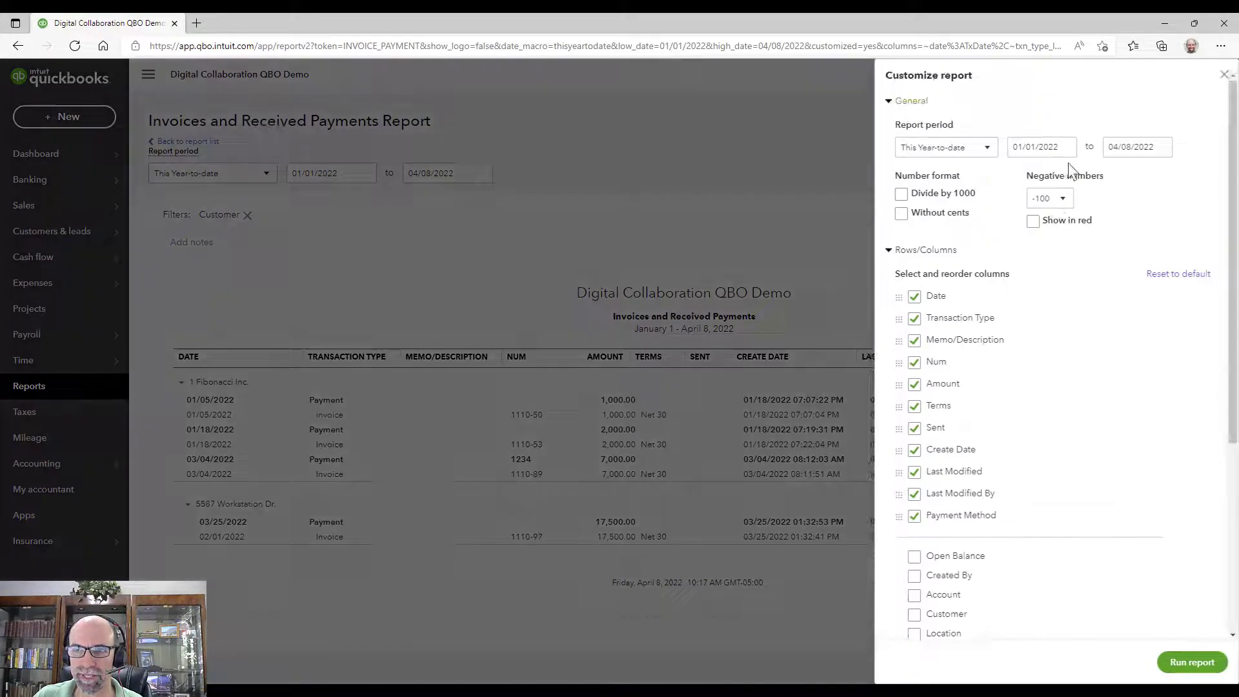
left_click_drag(902, 516, 930, 291)
left_click(1192, 662)
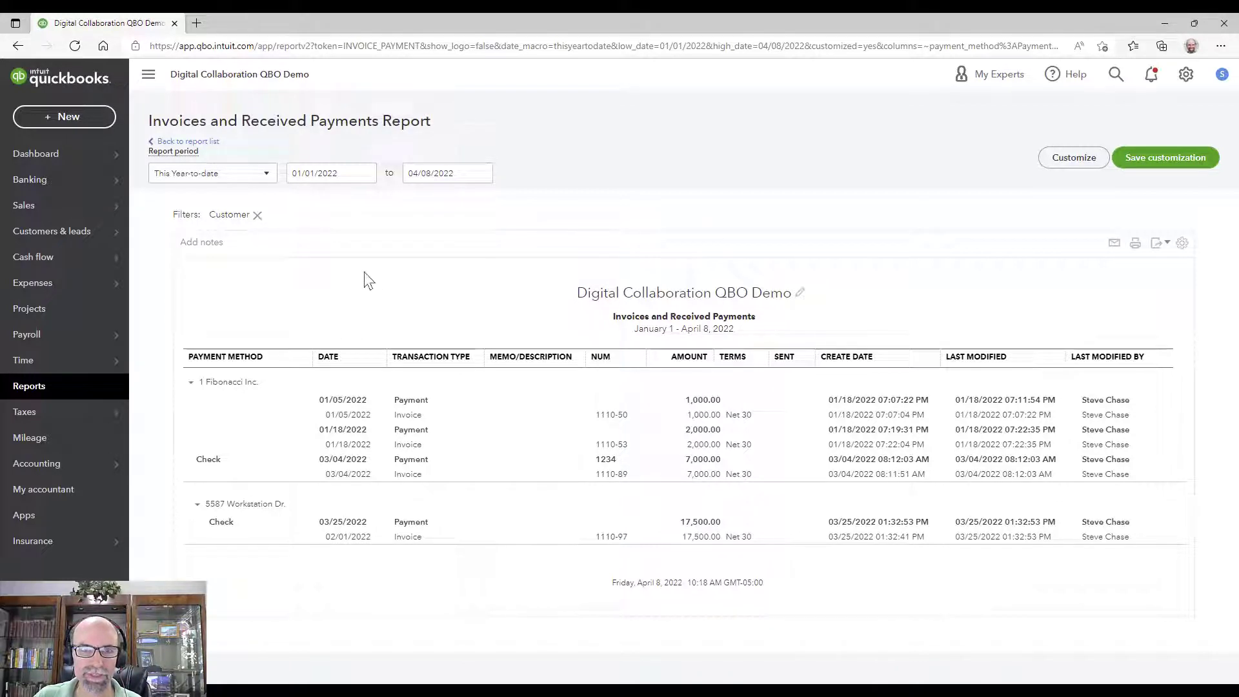
left_click(257, 218)
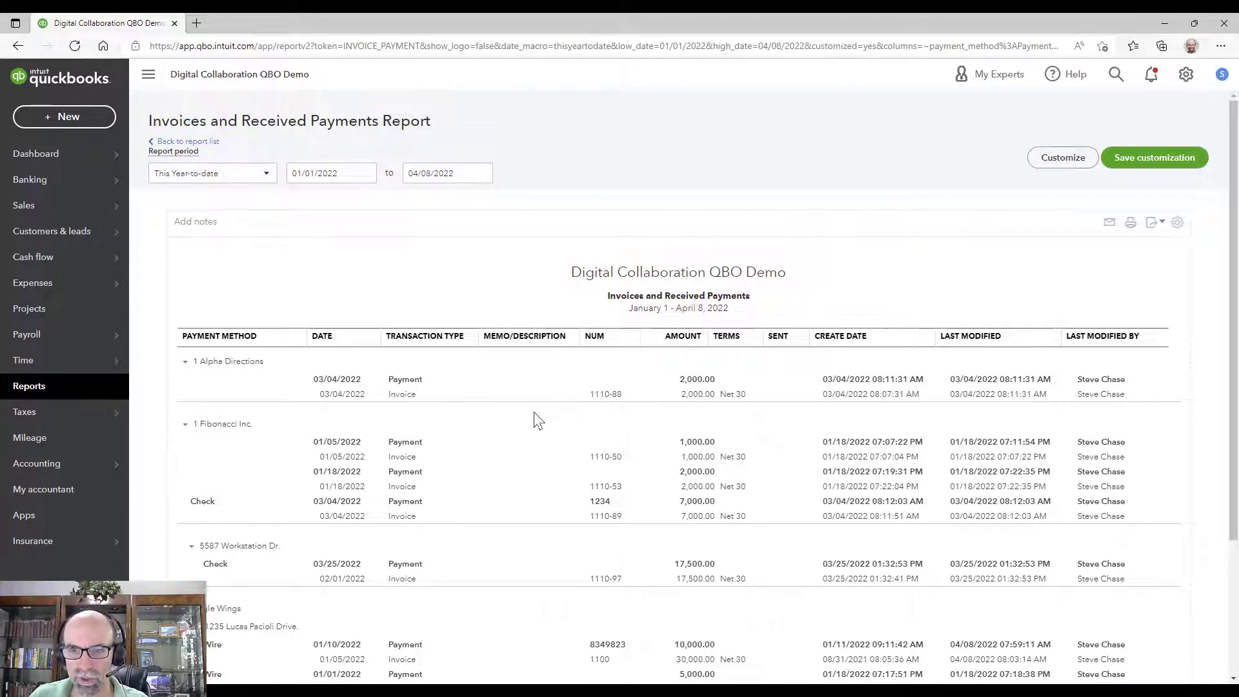
Step: Open the browser's find-in-page search with Ctrl+F
key("ctrl+f")
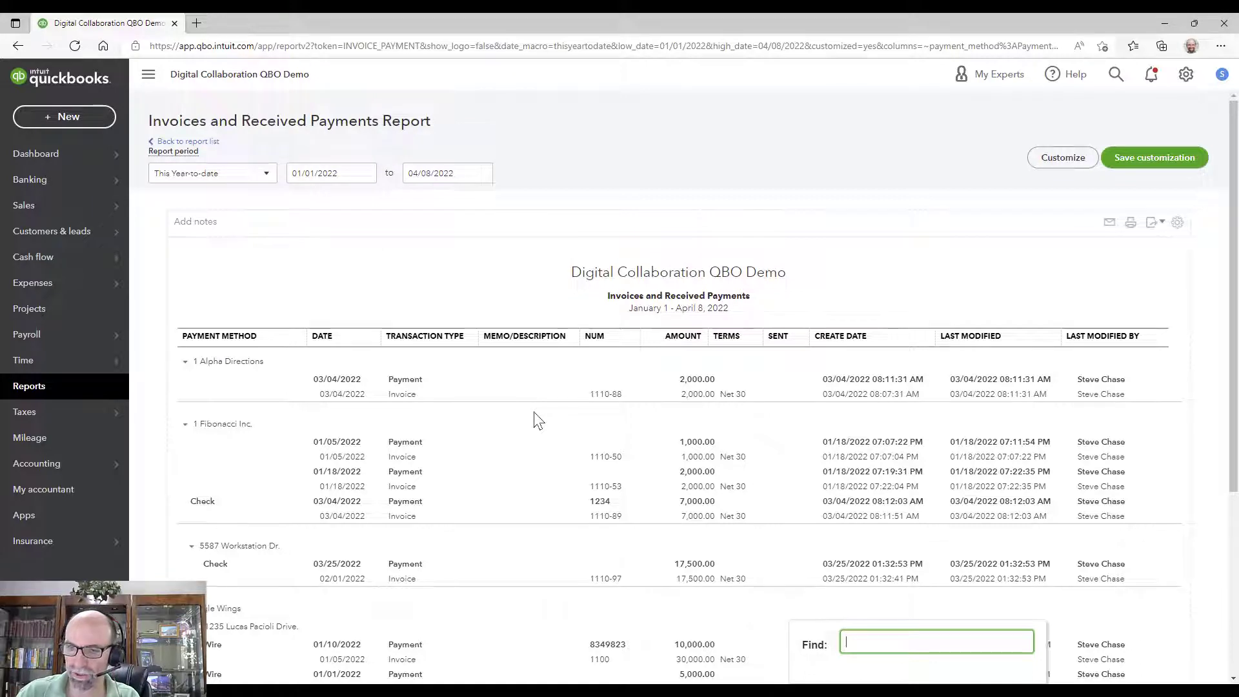
Step: Search the page for 1100 and move back and forth through its three matches
type("1100")
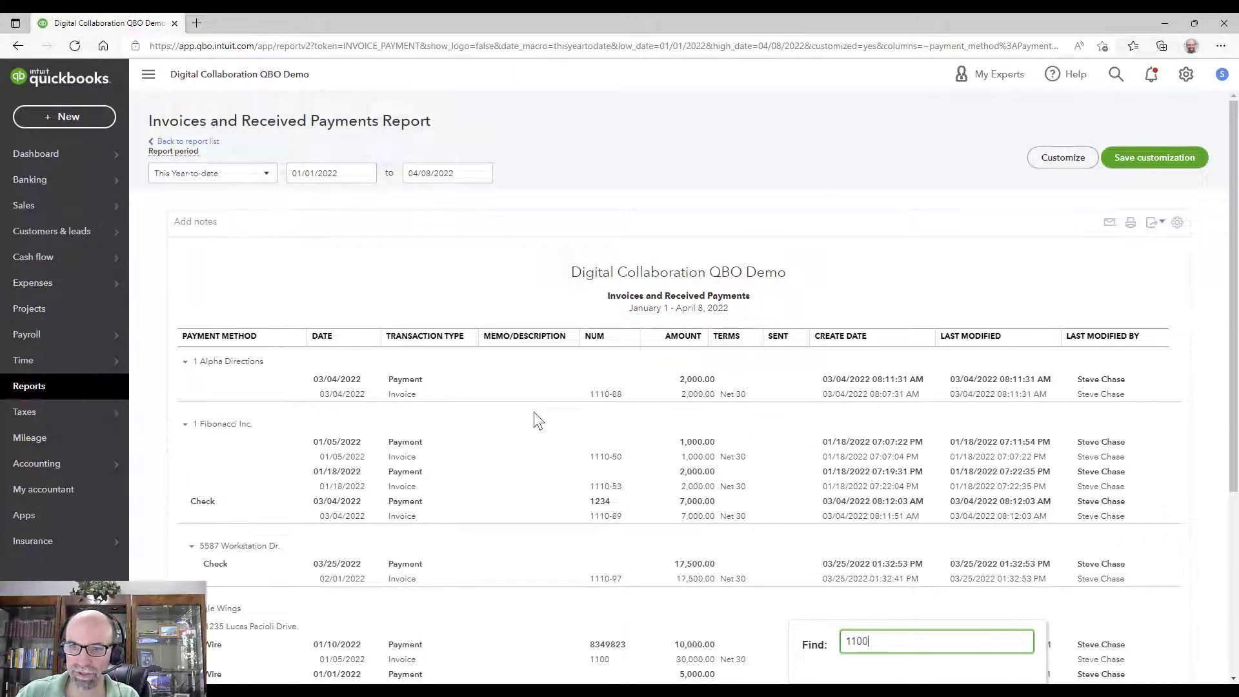
key("Return")
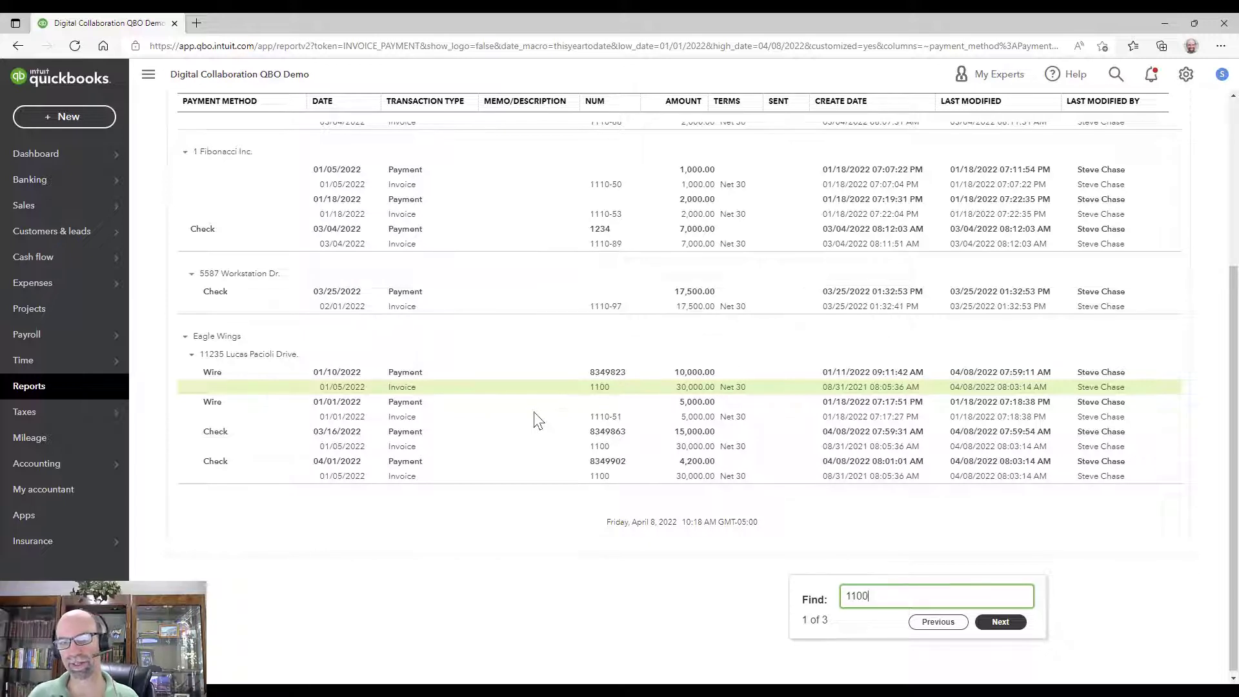
left_click(1002, 623)
left_click(1002, 621)
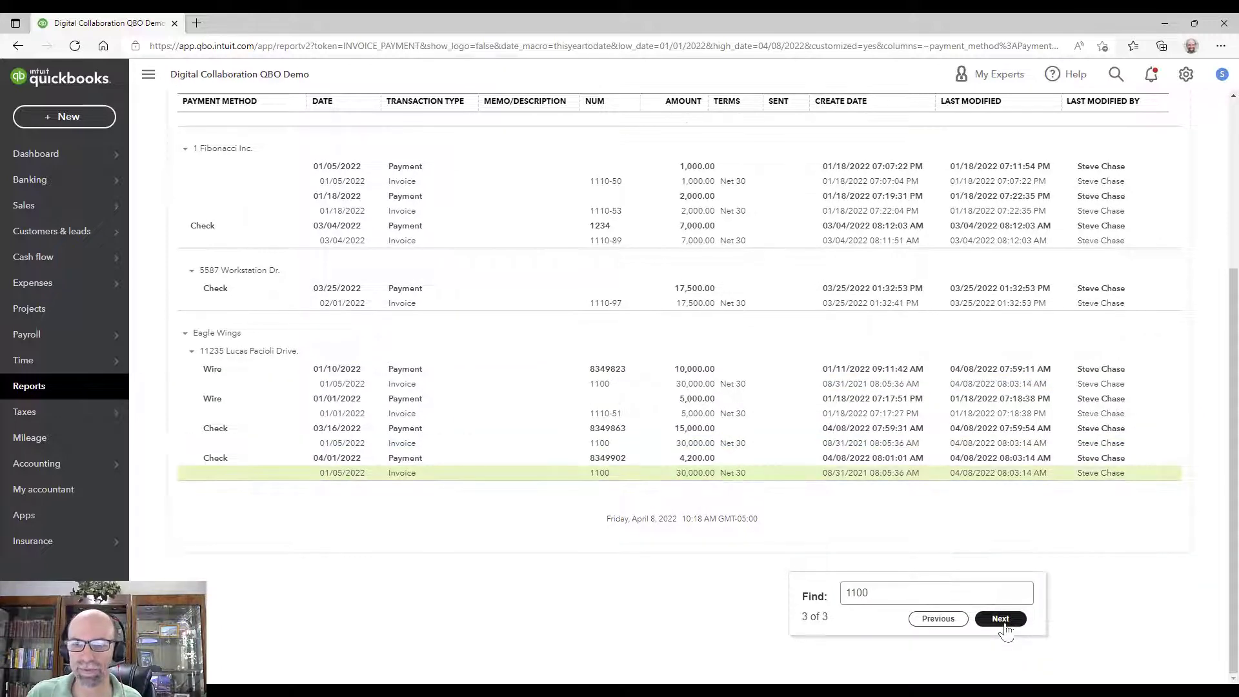
left_click(942, 622)
left_click(941, 622)
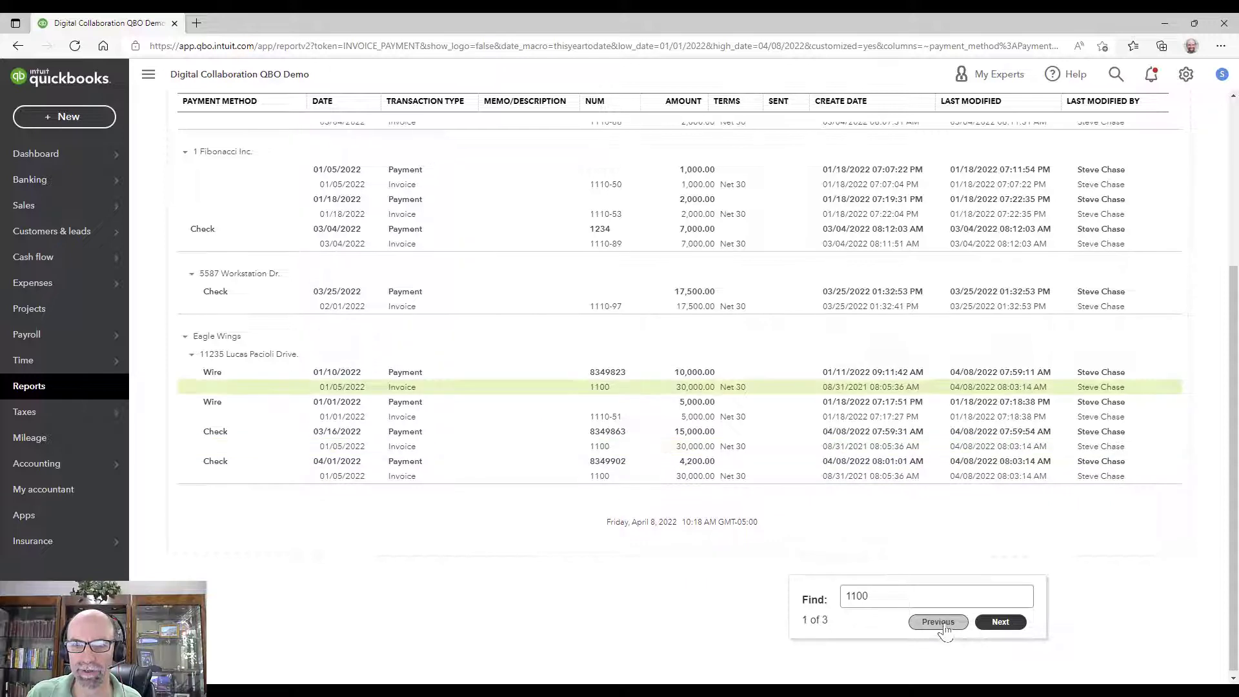
left_click(999, 621)
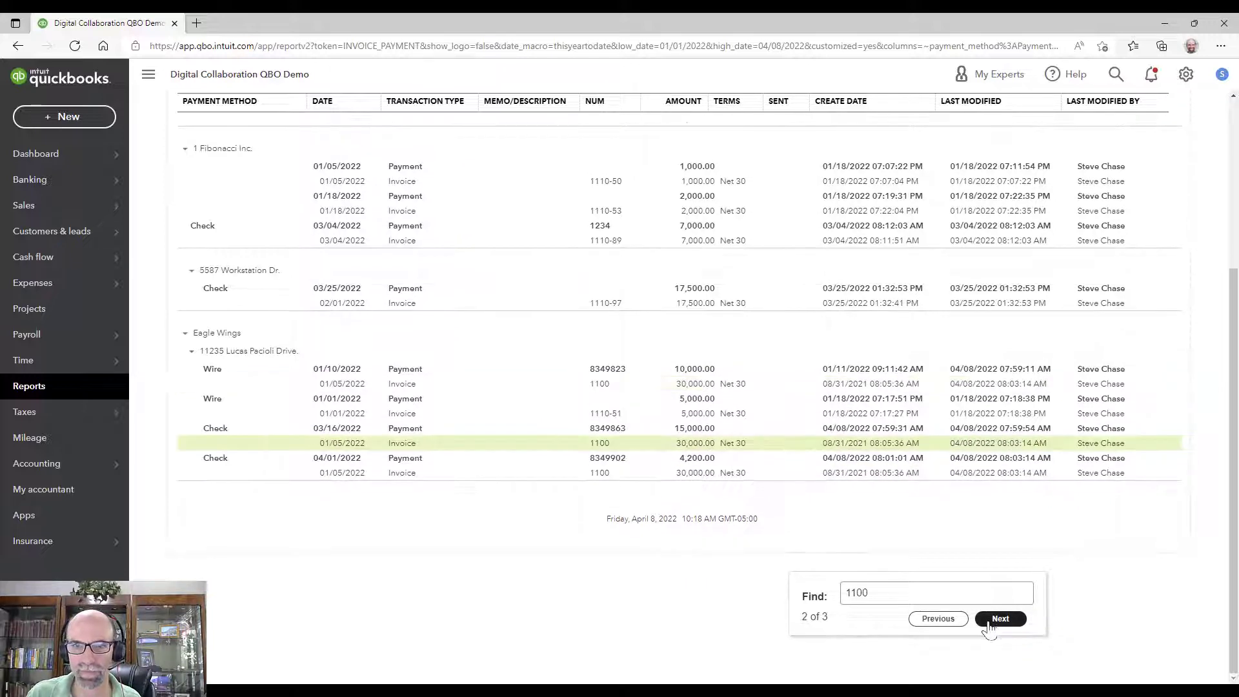
Step: Open Eagle Wings invoice #1100 from the report and view its 3 payments made
left_click(605, 445)
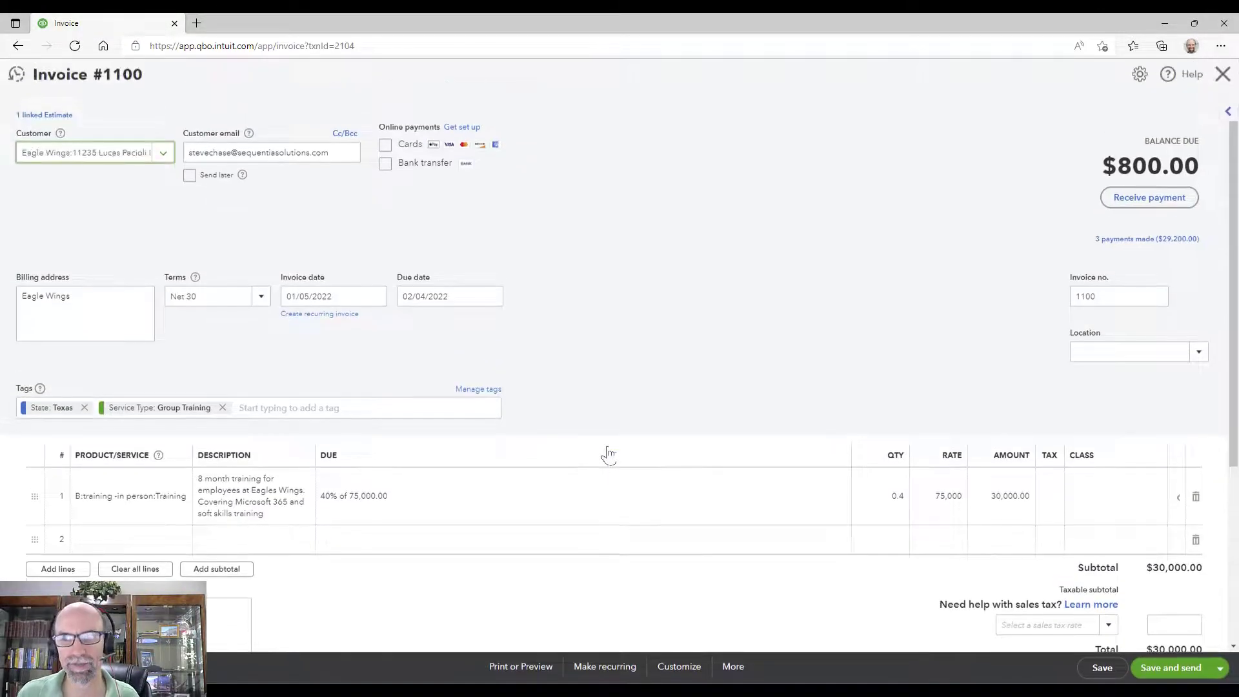
left_click(1116, 248)
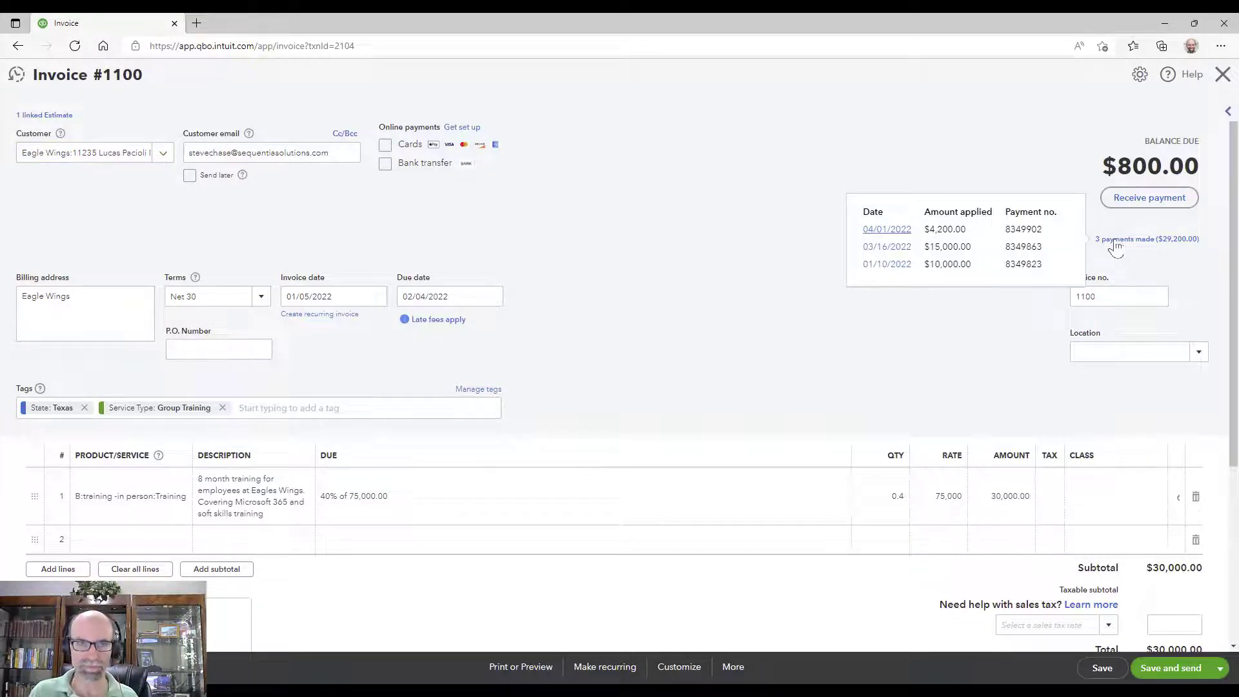